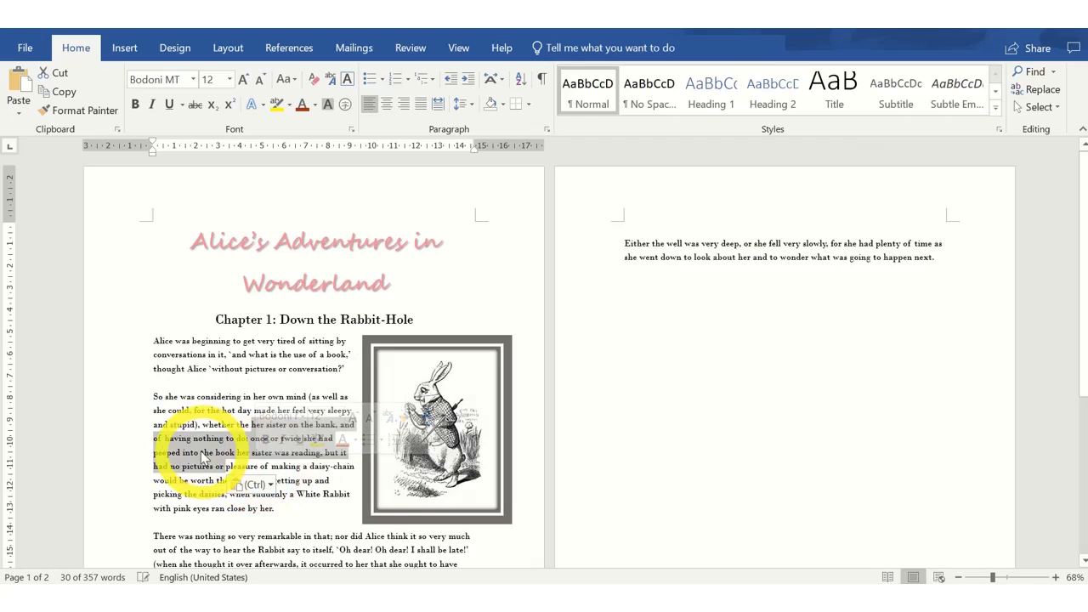
{"action": "left_click_drag", "start_coordinate": [238, 523], "coordinate": [206, 400]}
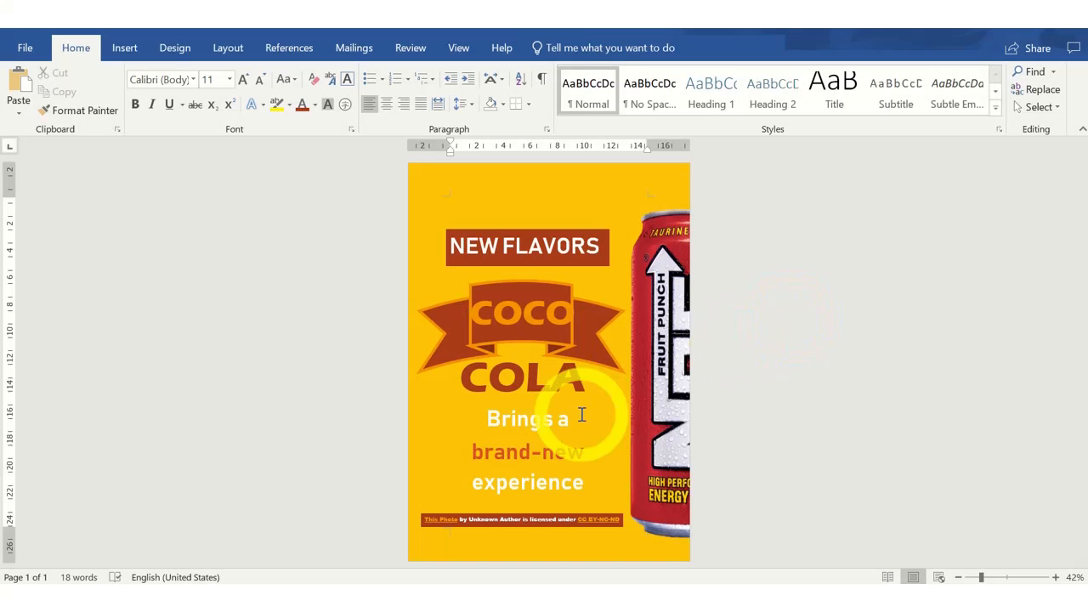
{"action": "left_click", "coordinate": [578, 413]}
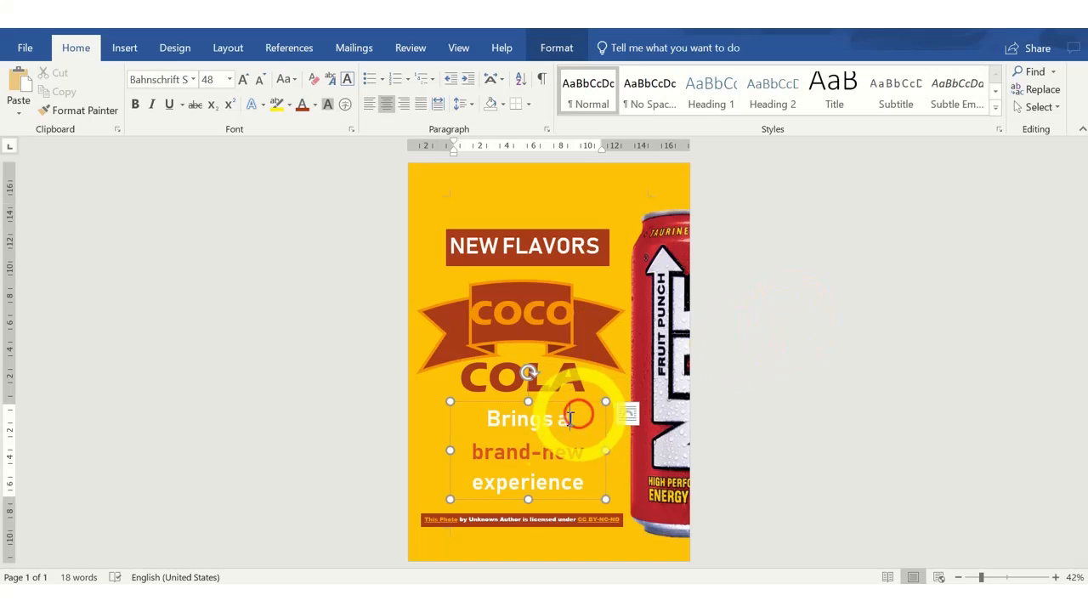
{"action": "left_click_drag", "start_coordinate": [567, 502], "coordinate": [531, 494]}
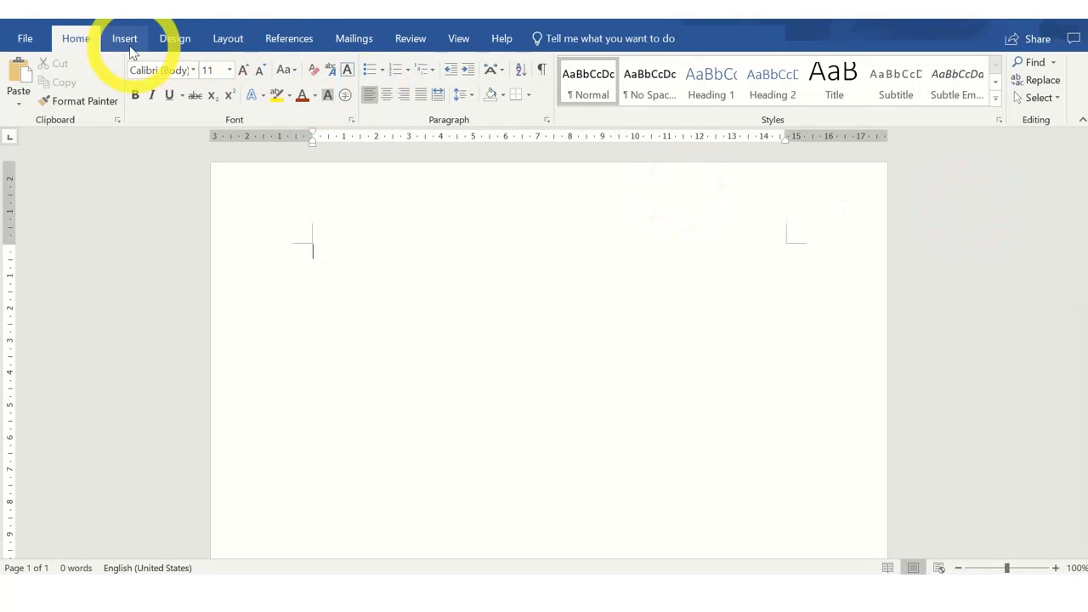
Insert the built-in Simple Text Box into the blank document and dismiss the trial-version notice.
{"action": "left_click", "coordinate": [127, 44]}
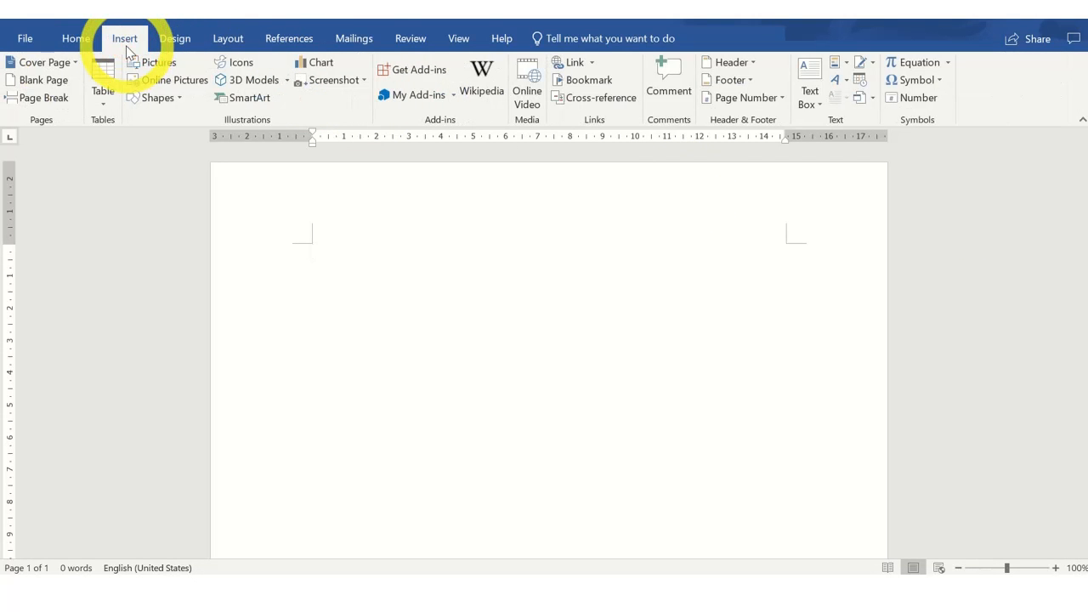
{"action": "left_click", "coordinate": [812, 95]}
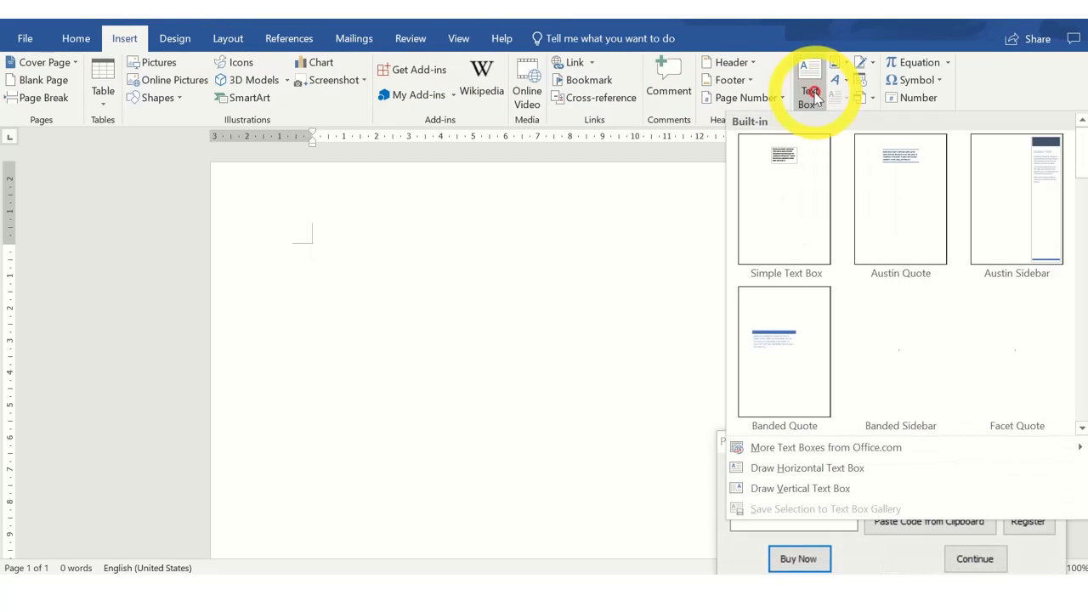
{"action": "left_click", "coordinate": [799, 188]}
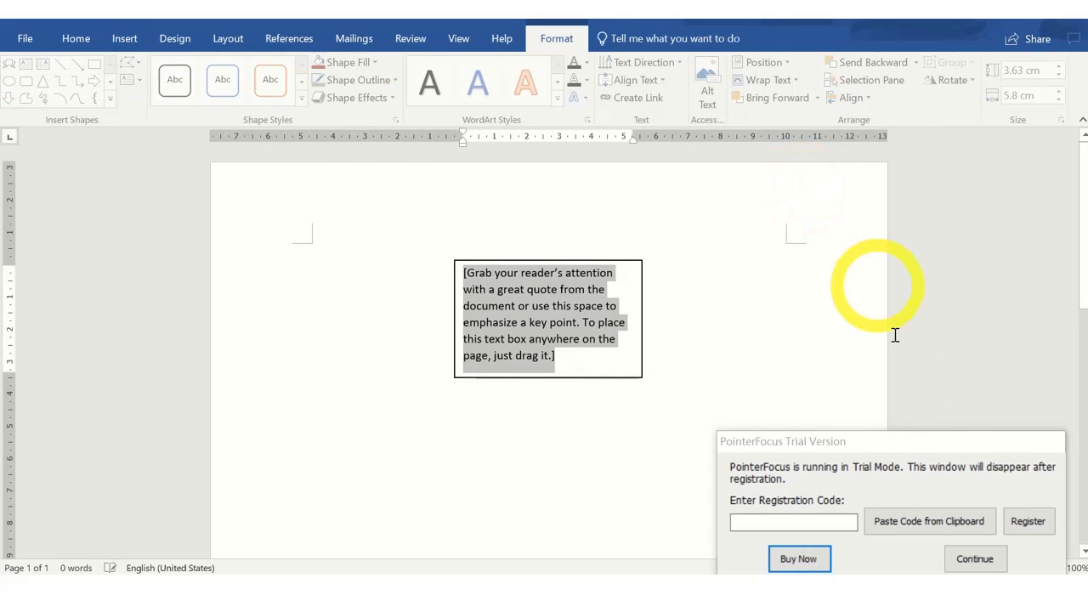
{"action": "left_click", "coordinate": [975, 558]}
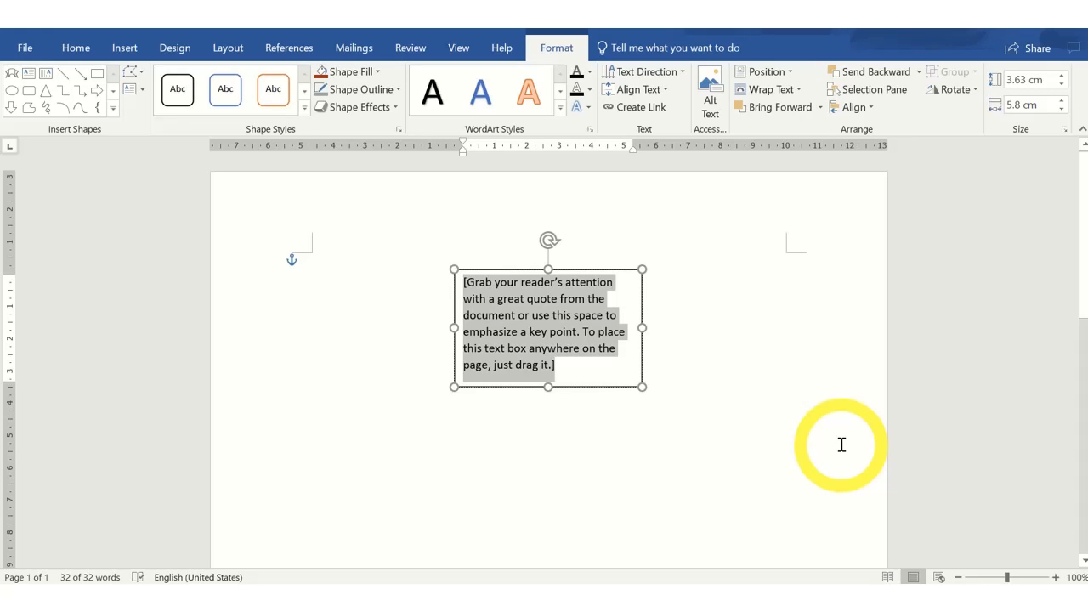
Replace the text box's placeholder text with "I am a text box".
{"action": "left_click", "coordinate": [584, 371]}
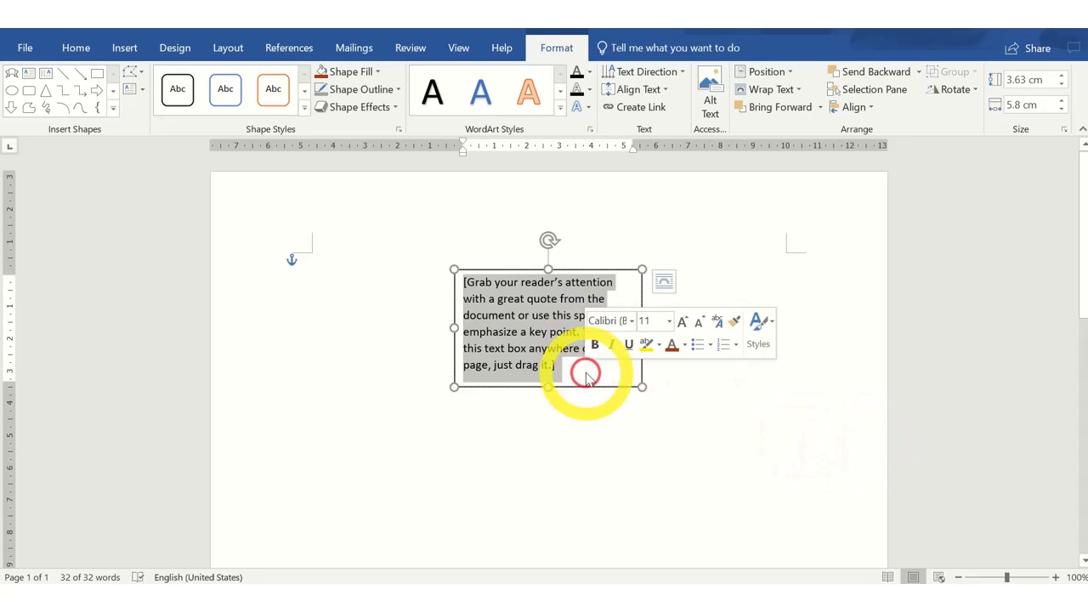
{"action": "type", "text": "i"}
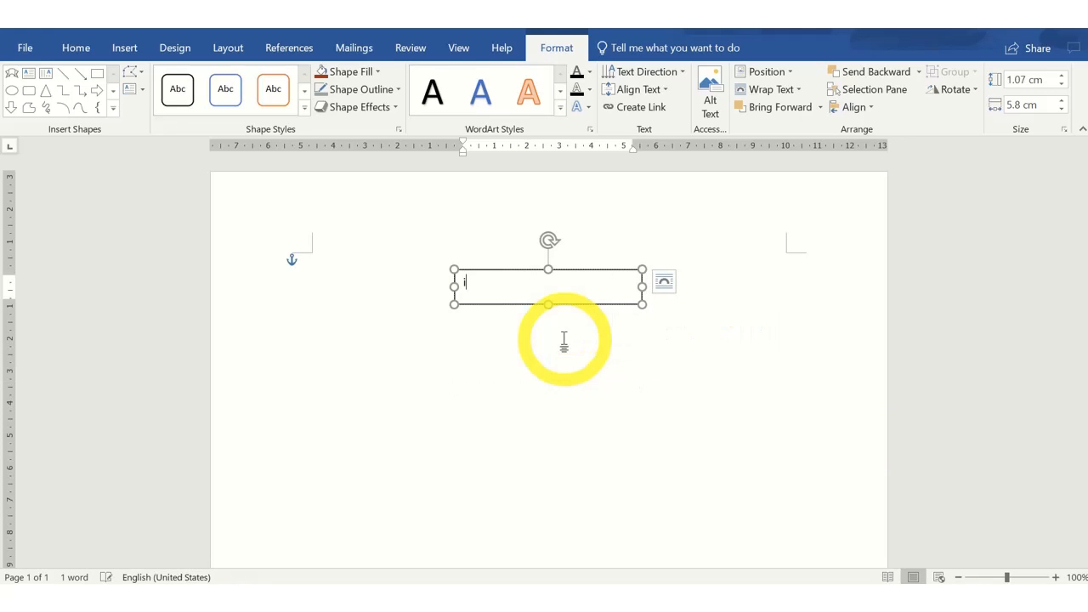
{"action": "type", "text": " am"}
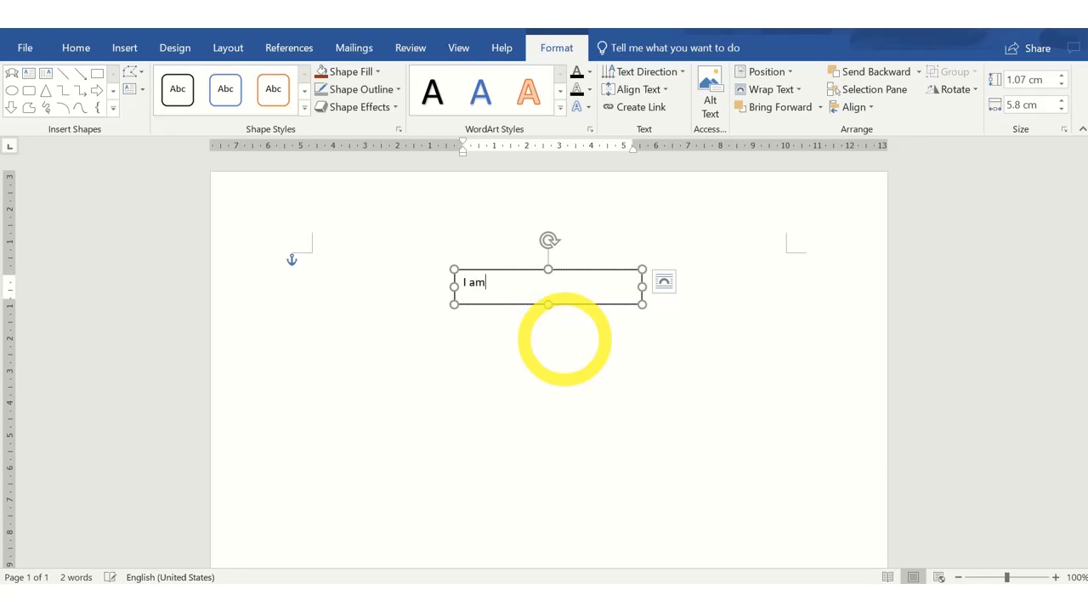
{"action": "type", "text": " a tex box"}
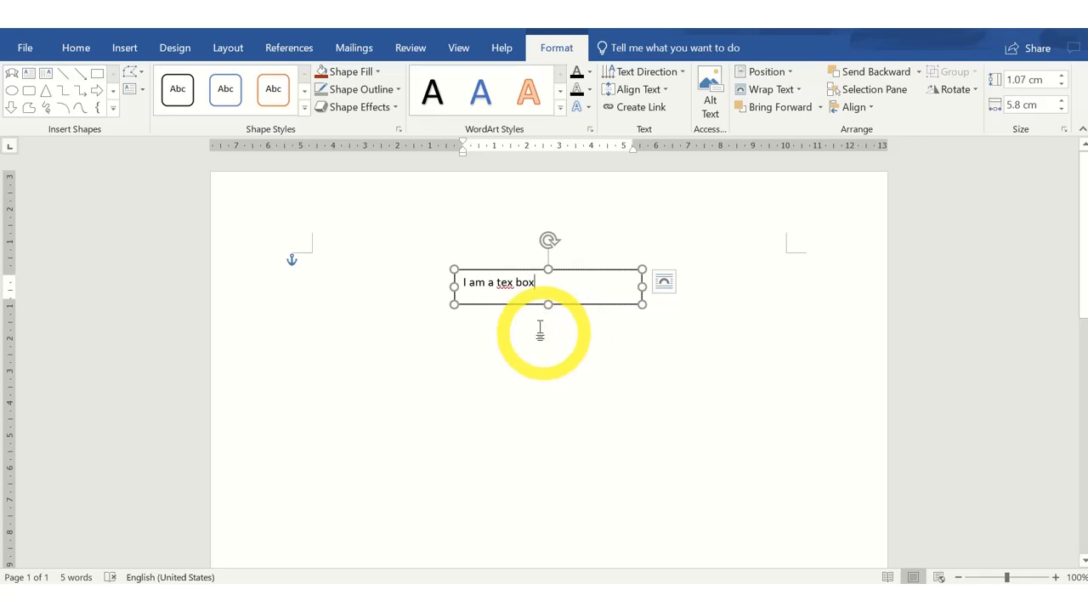
{"action": "left_click", "coordinate": [513, 289]}
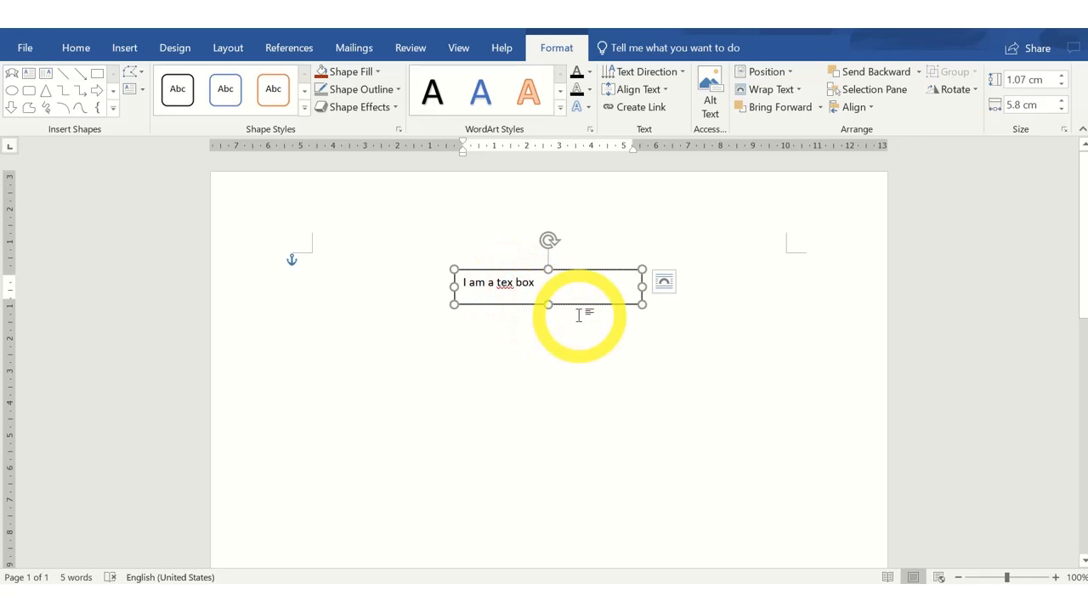
{"action": "type", "text": "t"}
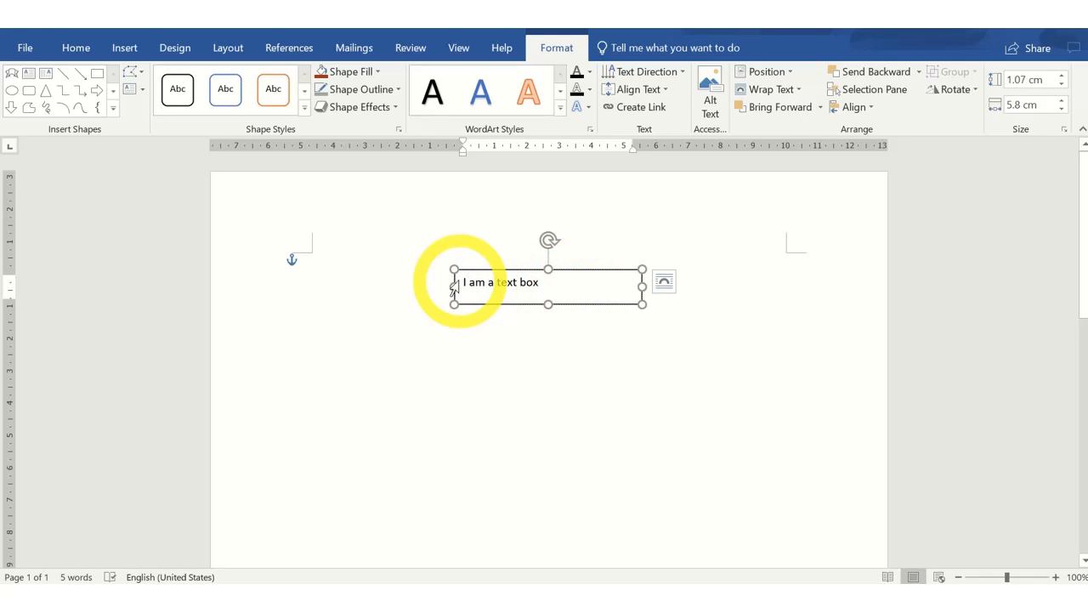
Format all the text in the text box as Eras Bold ITC, size 28.
{"action": "left_click_drag", "start_coordinate": [462, 284], "coordinate": [547, 289]}
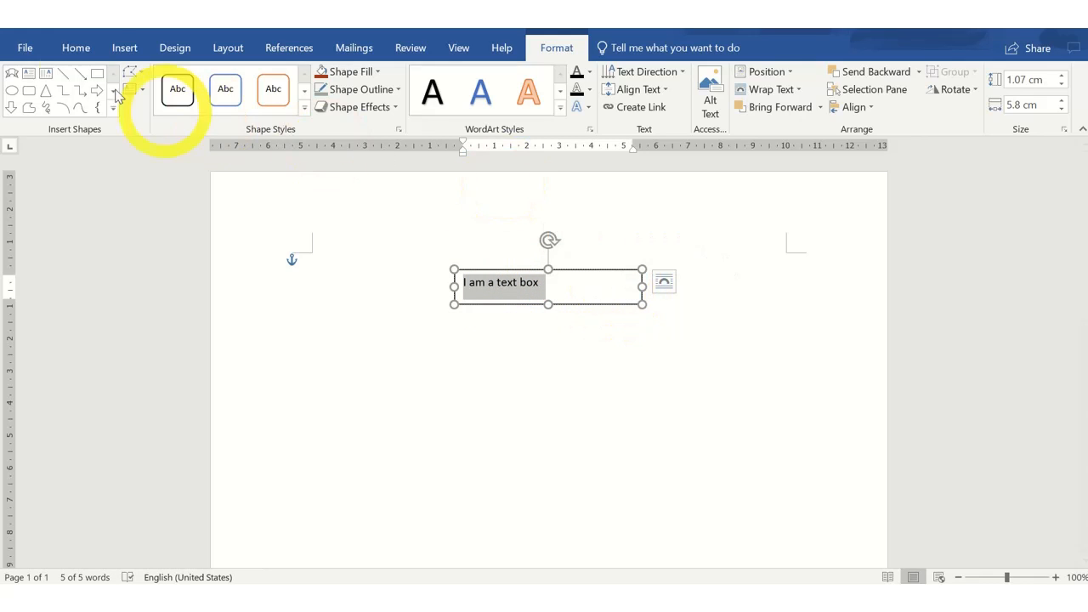
{"action": "left_click", "coordinate": [76, 50]}
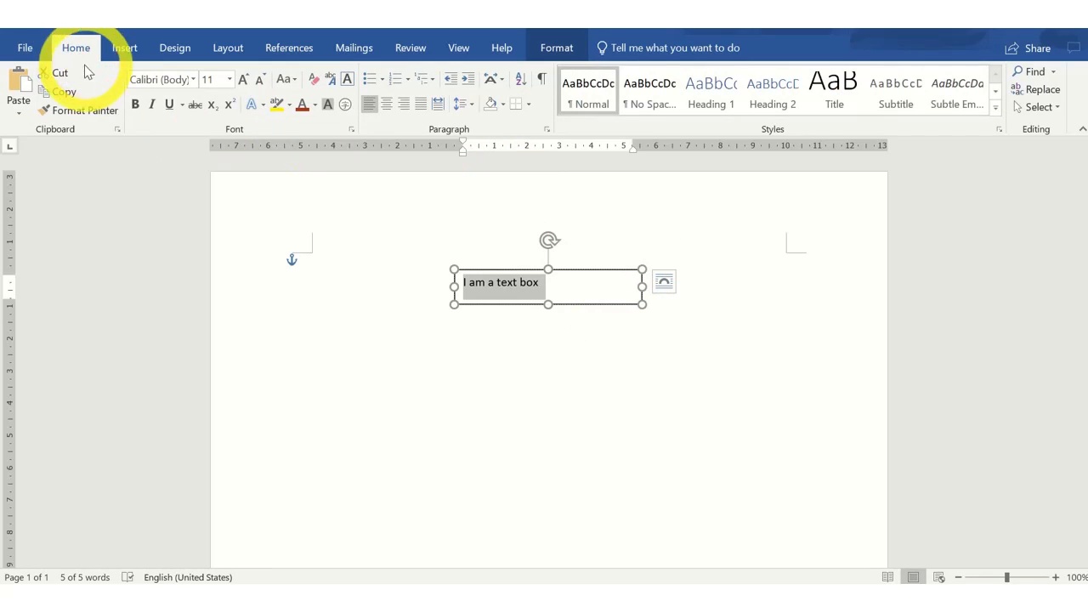
{"action": "left_click", "coordinate": [193, 79]}
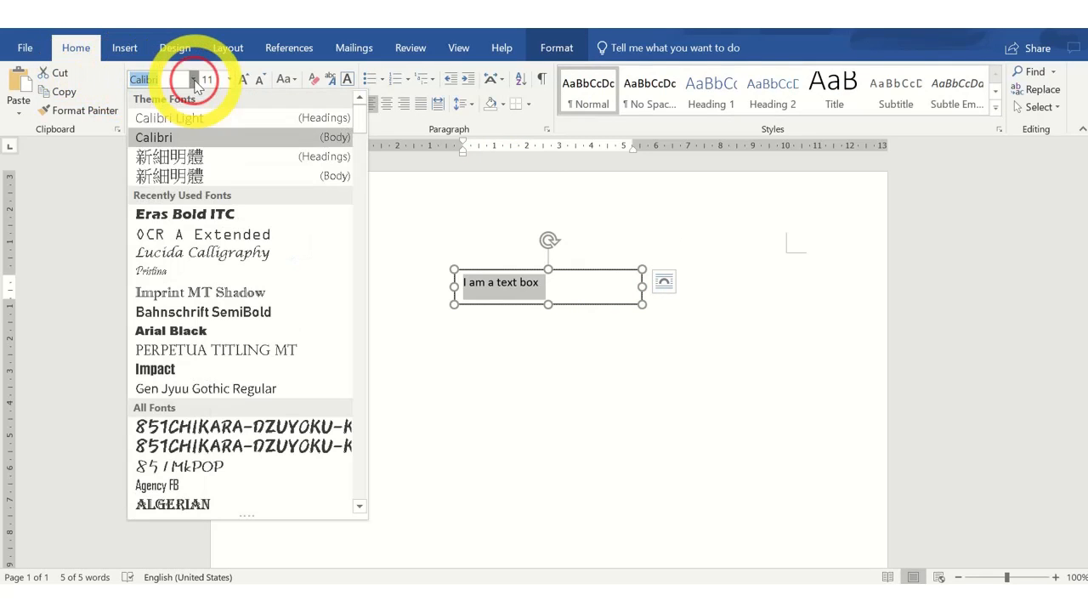
{"action": "left_click", "coordinate": [243, 211]}
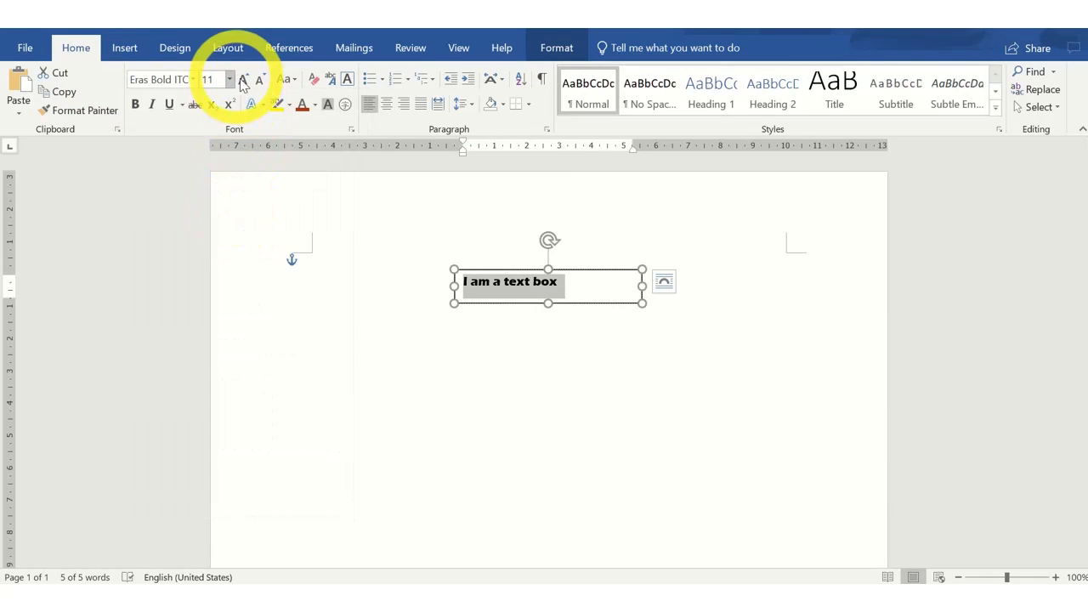
{"action": "left_click", "coordinate": [242, 79]}
{"action": "left_click", "coordinate": [229, 79]}
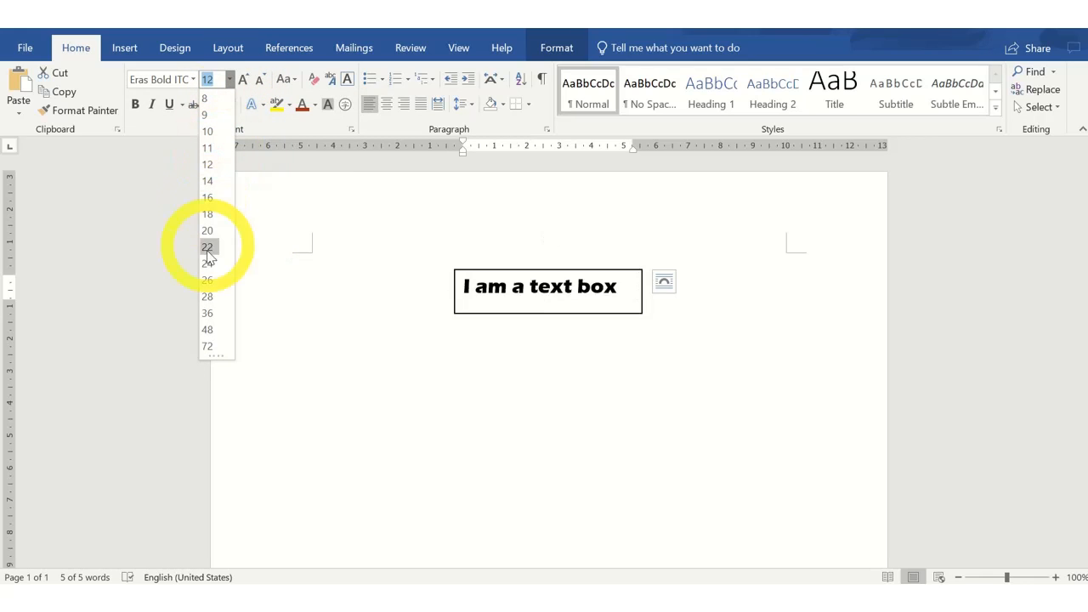
{"action": "left_click", "coordinate": [207, 298]}
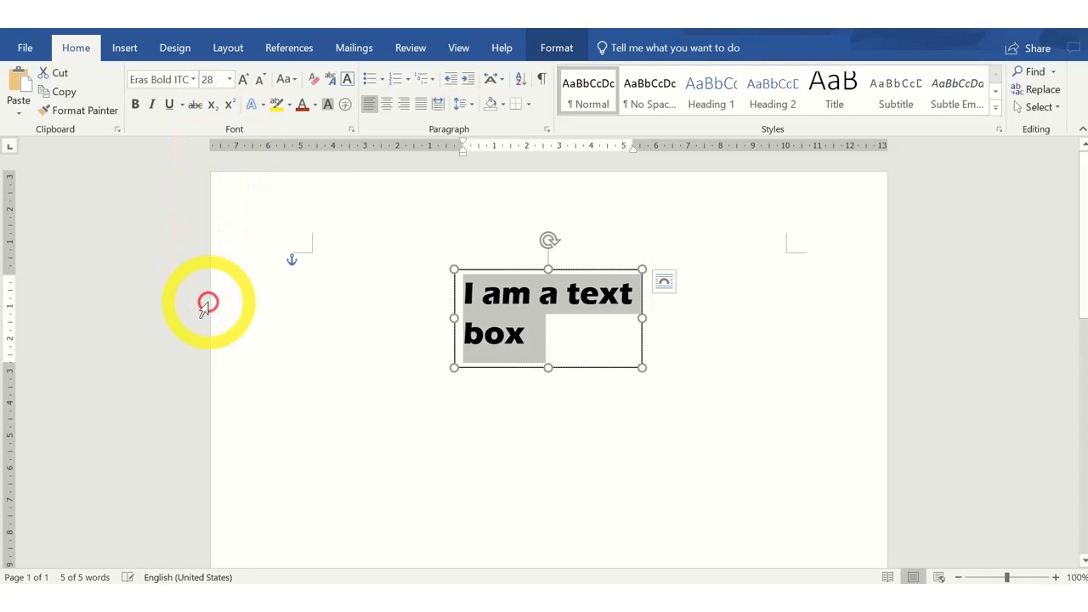
{"action": "left_click", "coordinate": [711, 346]}
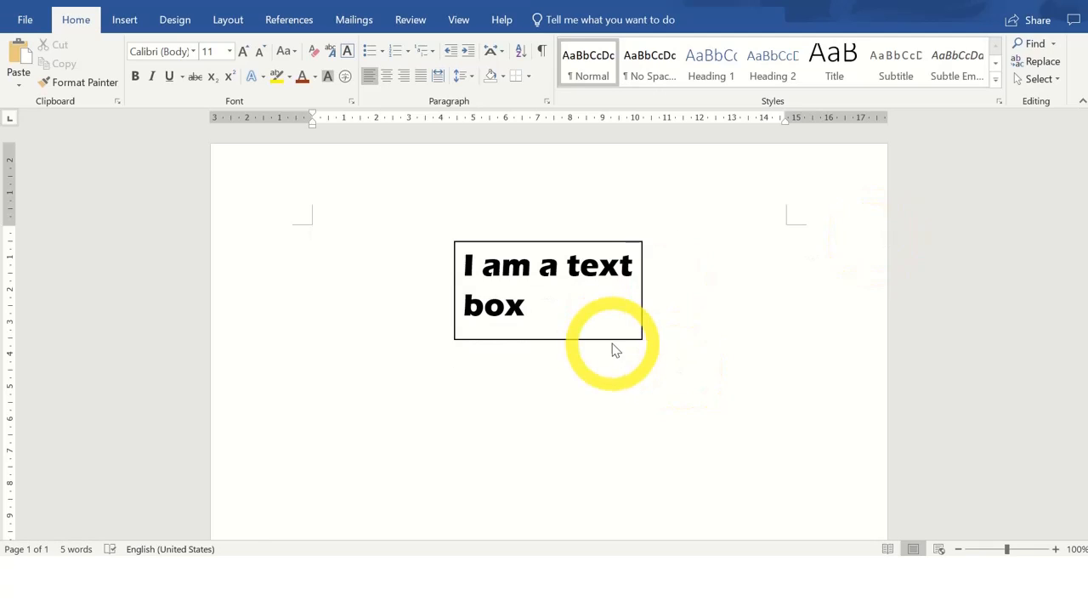
Enlarge the text box to about 4.4 cm high by 7.7 cm wide and apply the orange WordArt style to its text.
{"action": "left_click", "coordinate": [616, 340]}
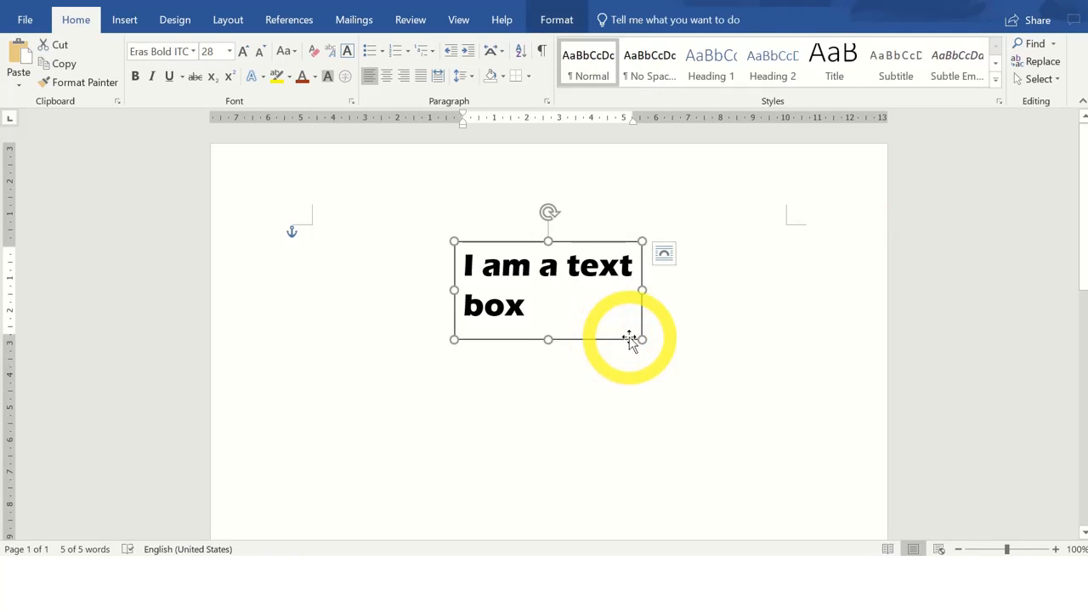
{"action": "left_click_drag", "start_coordinate": [642, 340], "coordinate": [704, 383]}
{"action": "left_click", "coordinate": [570, 21]}
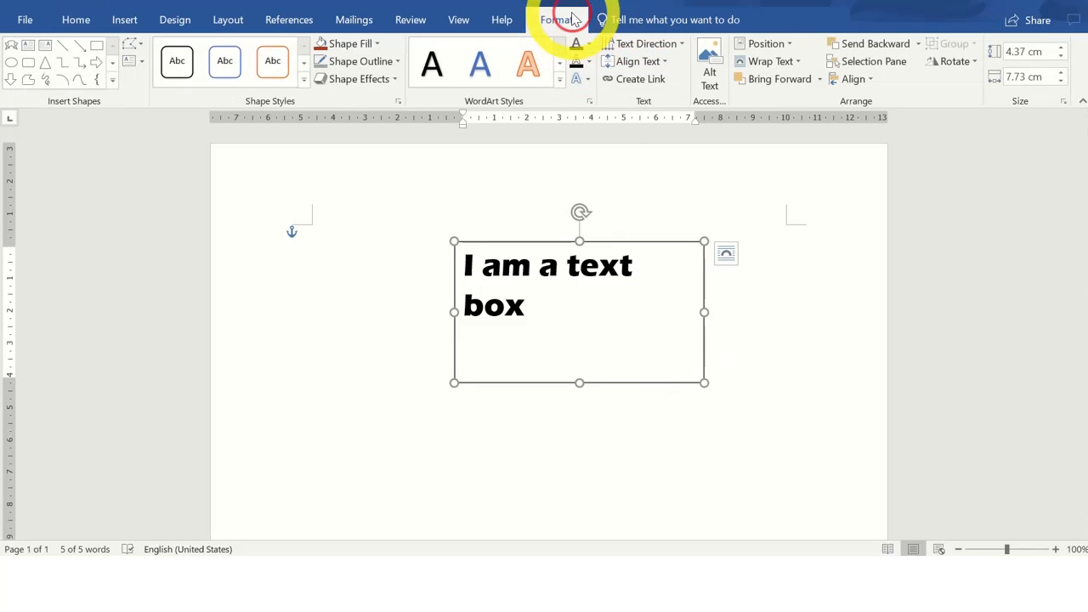
{"action": "left_click", "coordinate": [525, 75]}
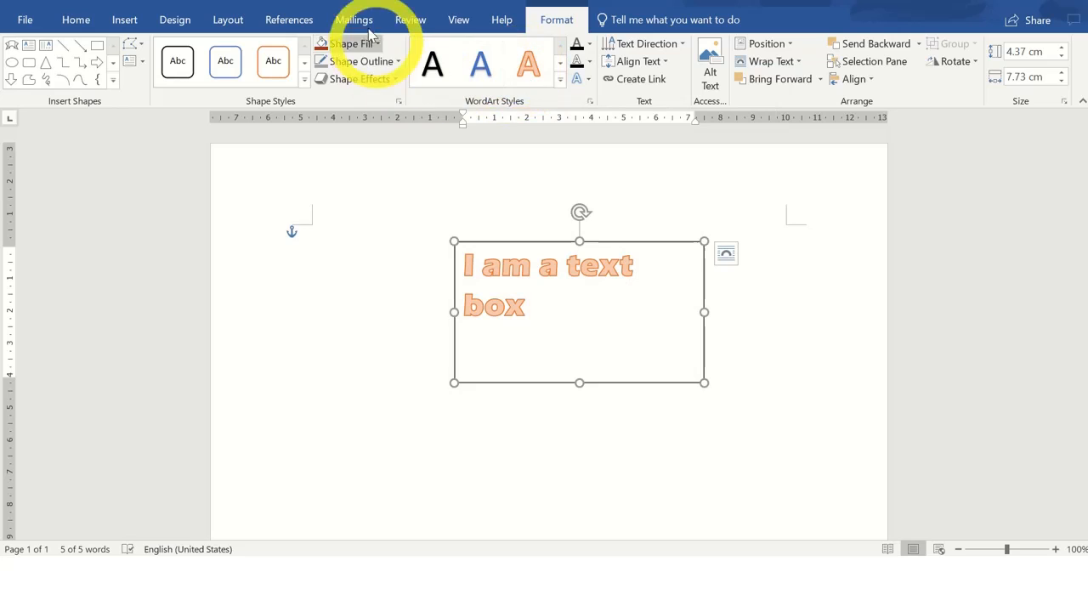
Fill the text box with dark green and give it a thick outline in Orange, Accent 2.
{"action": "left_click", "coordinate": [325, 44]}
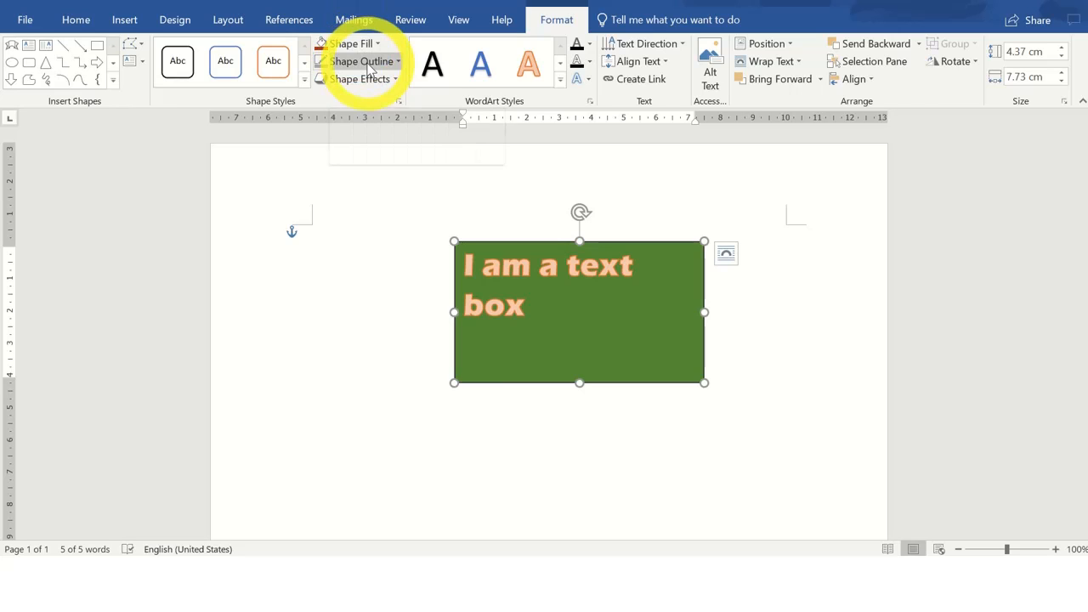
{"action": "left_click", "coordinate": [370, 65]}
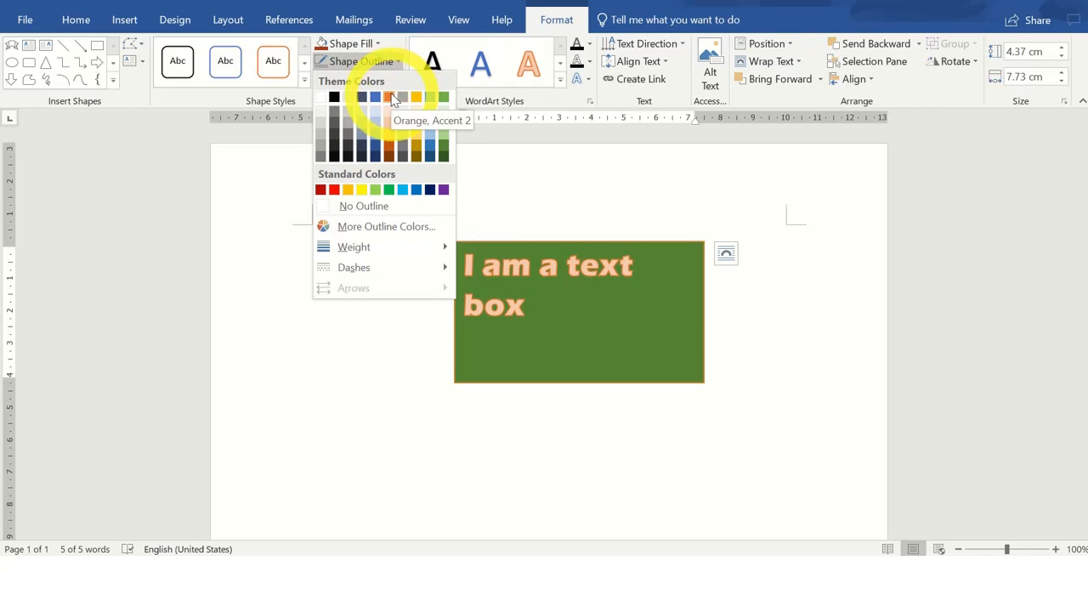
{"action": "left_click", "coordinate": [389, 97]}
{"action": "left_click", "coordinate": [364, 61]}
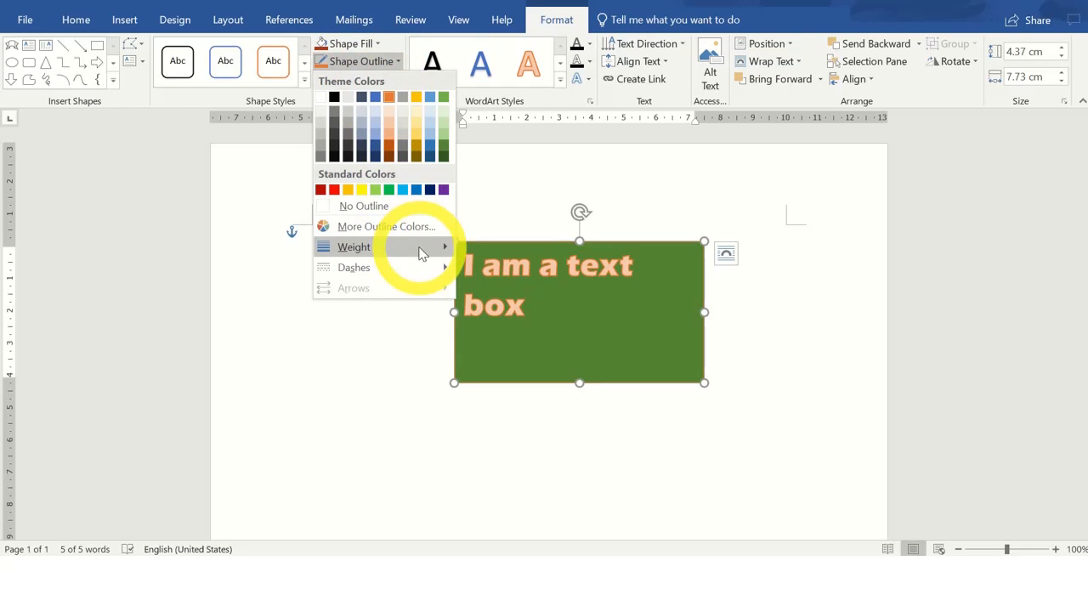
{"action": "mouse_move", "coordinate": [429, 248]}
{"action": "left_click", "coordinate": [522, 380]}
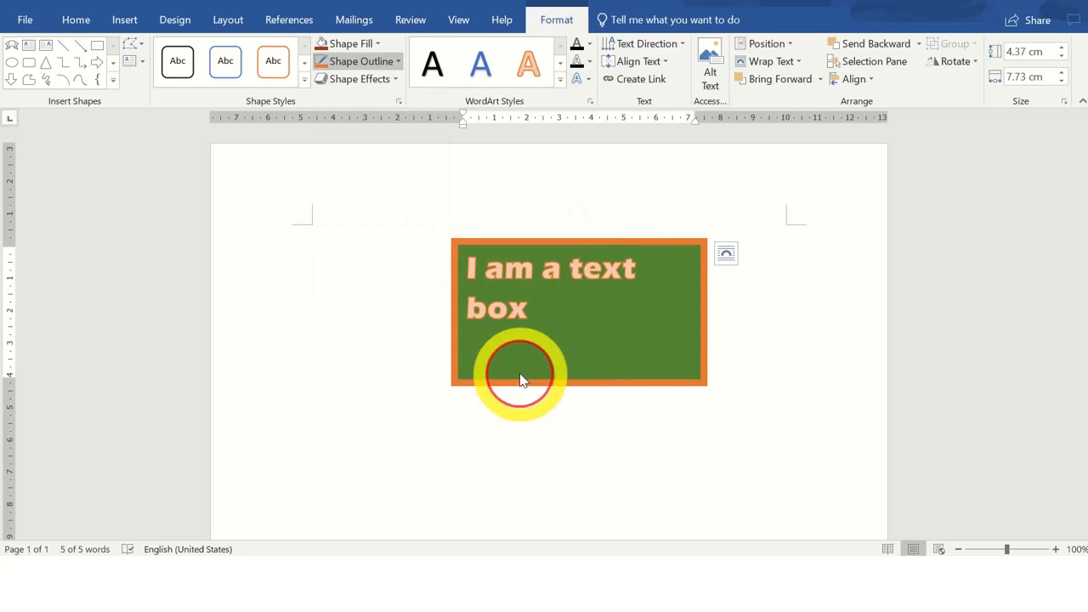
{"action": "left_click", "coordinate": [772, 321]}
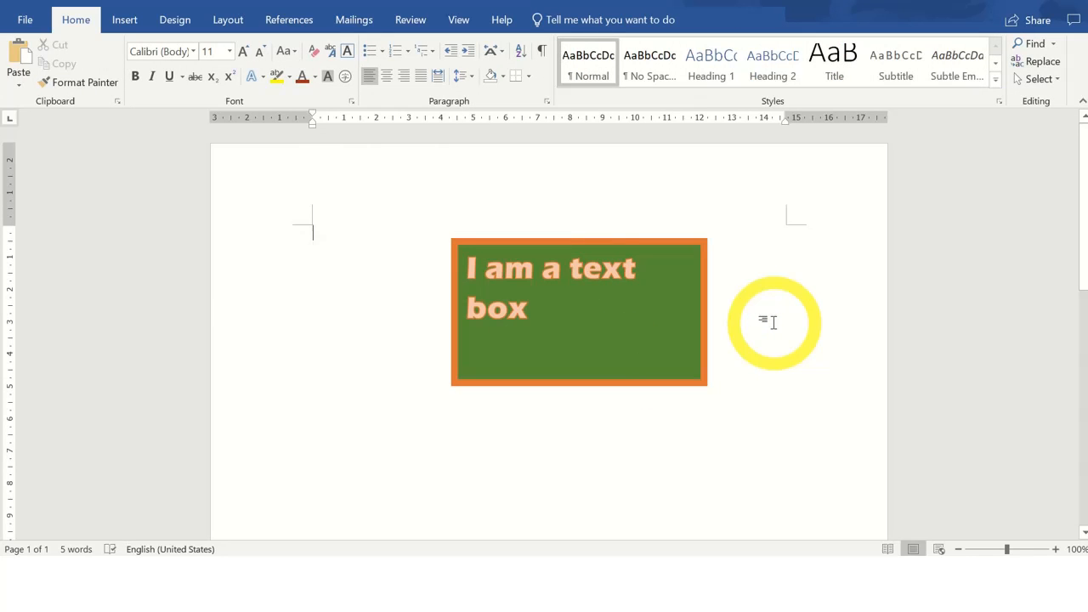